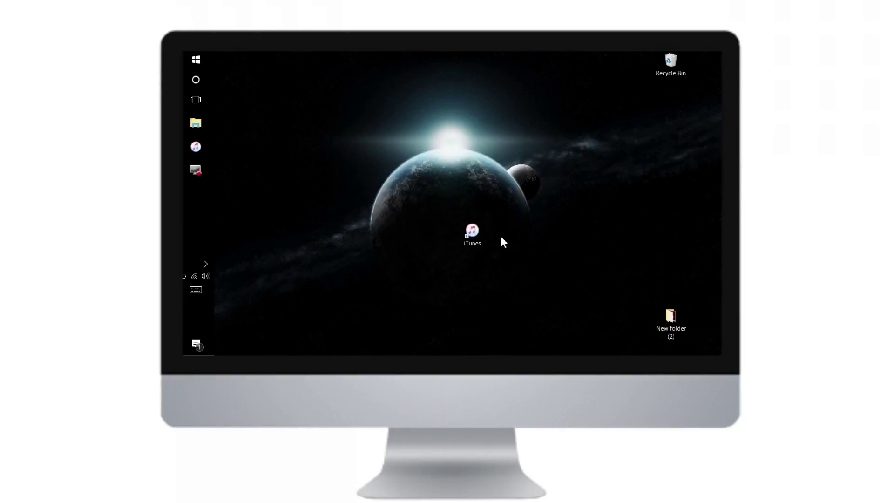
Step: Launch iTunes and keep Music selected as the library shown
{"action": "double_click", "coordinate": [478, 234]}
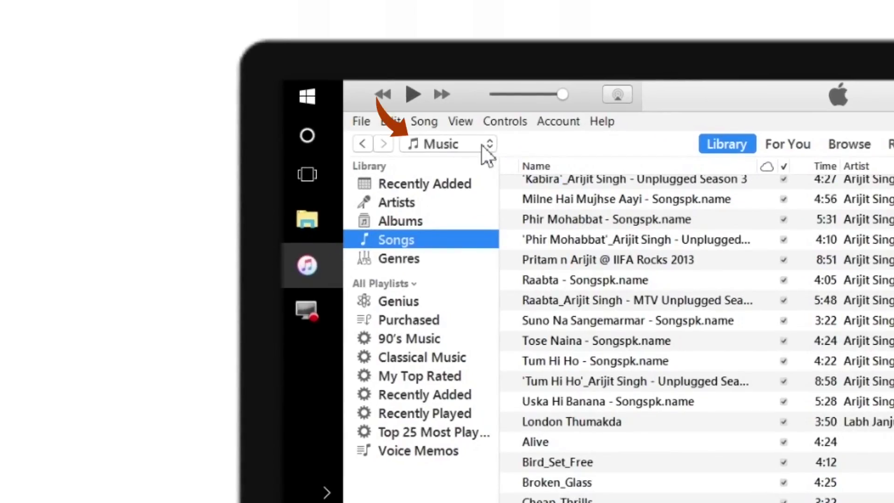
{"action": "left_click", "coordinate": [481, 144]}
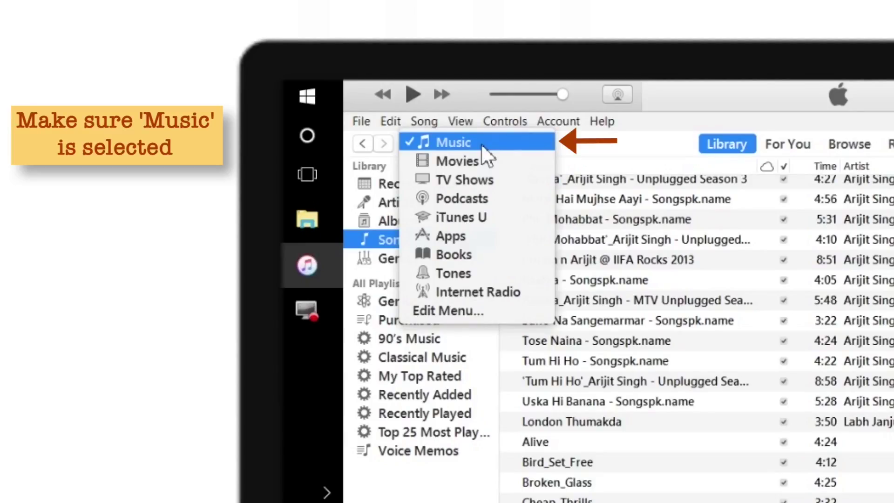
{"action": "left_click", "coordinate": [724, 461]}
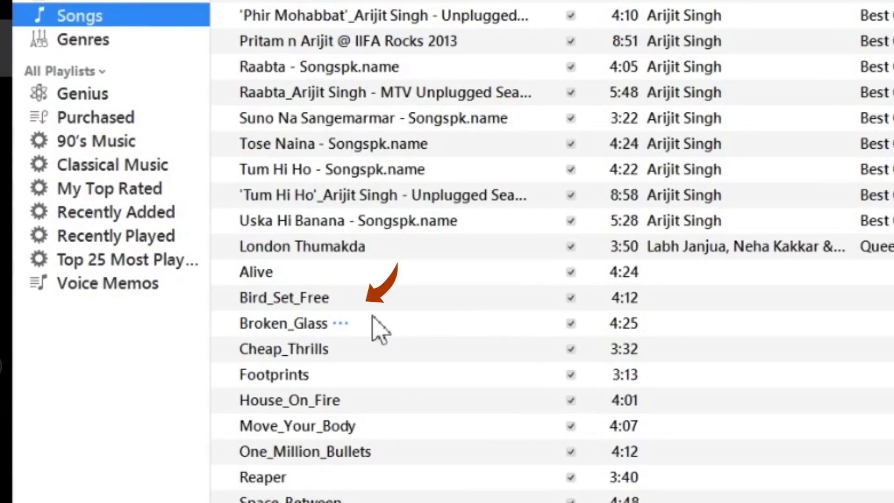
Step: Open the Get Info window for the Broken_Glass song from its context menu
{"action": "left_click", "coordinate": [324, 323]}
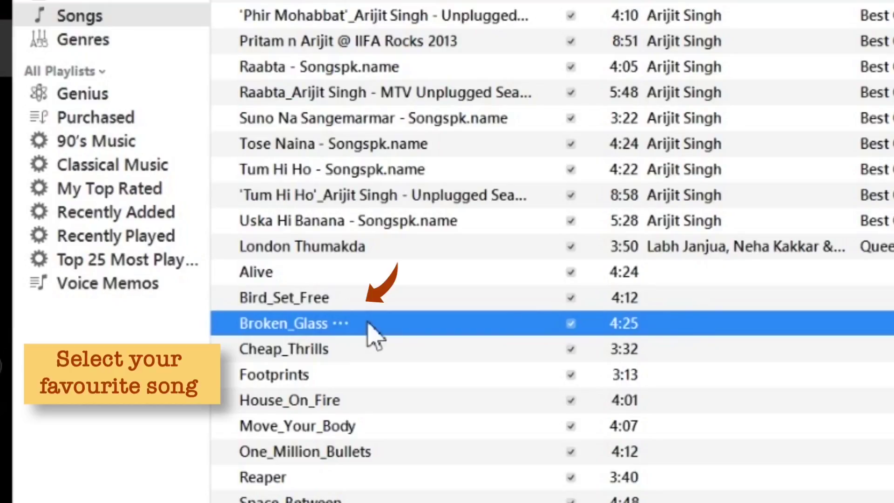
{"action": "right_click", "coordinate": [399, 325]}
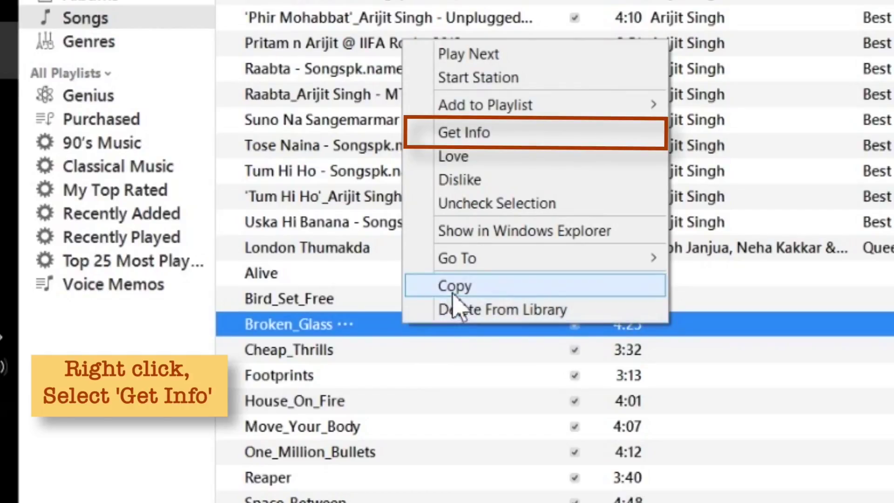
{"action": "left_click", "coordinate": [543, 134]}
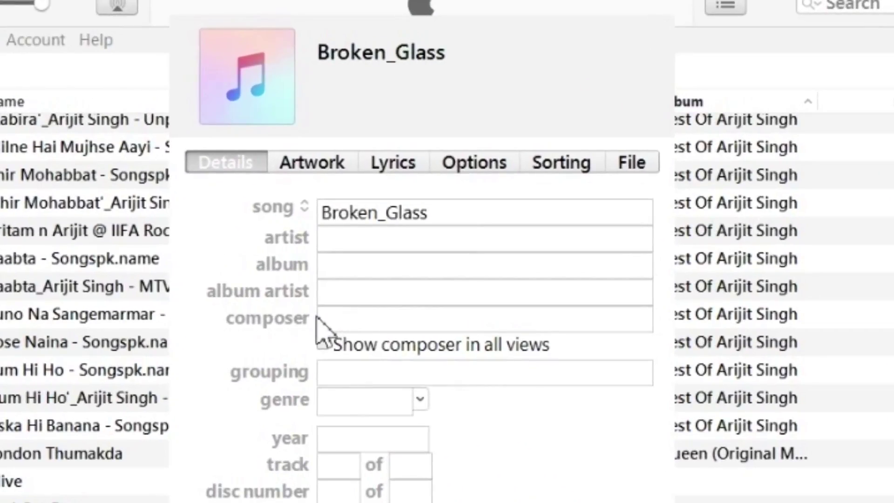
Step: On the Options tab, enable the custom start time and set it to 1:00
{"action": "left_click", "coordinate": [515, 163]}
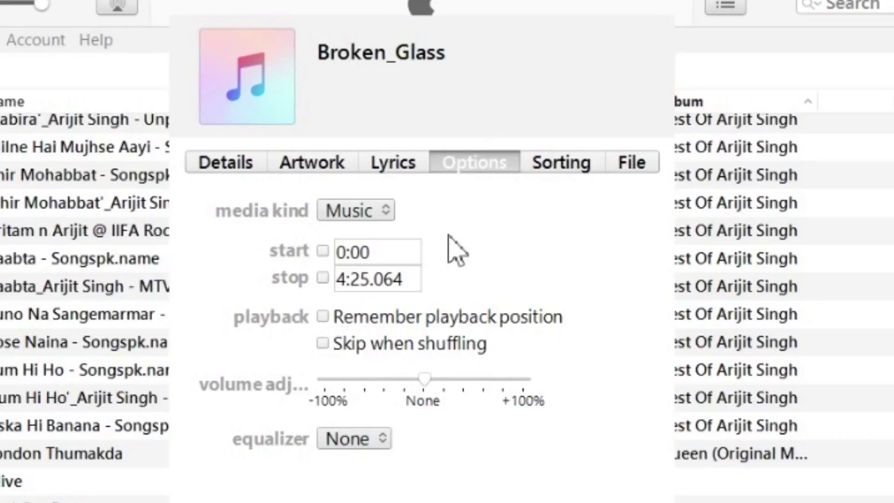
{"action": "left_click", "coordinate": [323, 251]}
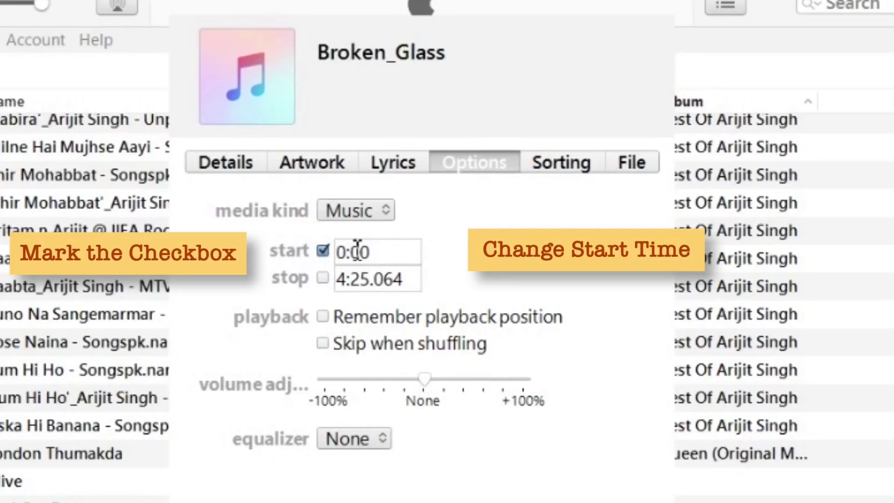
{"action": "left_click_drag", "start_coordinate": [347, 252], "coordinate": [323, 255]}
{"action": "left_click", "coordinate": [340, 253]}
{"action": "type", "text": "1"}
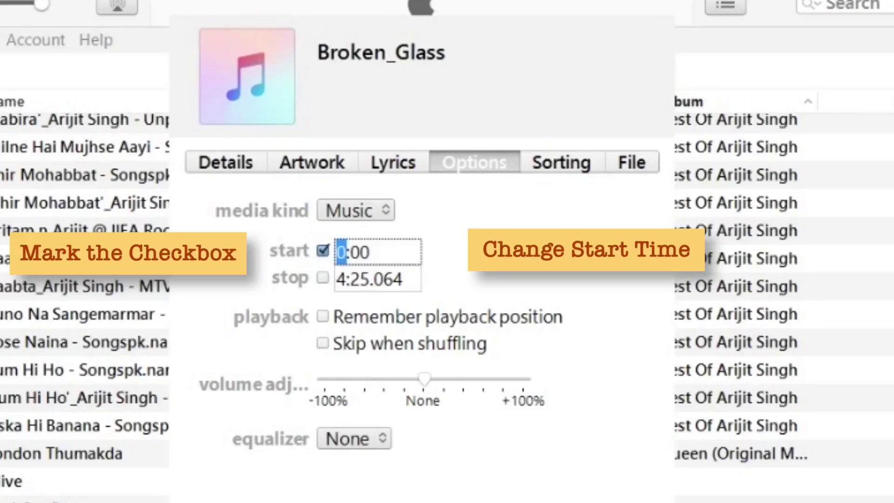
Step: Enable the custom stop time and set it to 1:25
{"action": "left_click", "coordinate": [342, 281]}
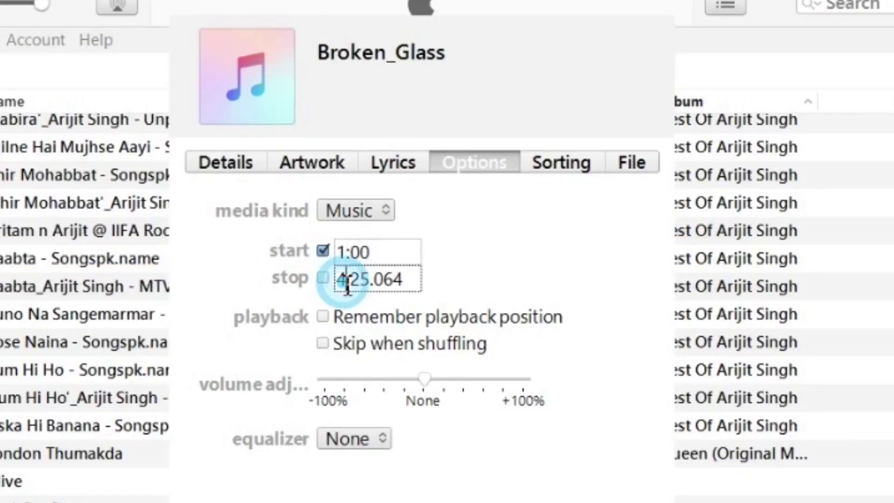
{"action": "left_click_drag", "start_coordinate": [346, 280], "coordinate": [307, 279]}
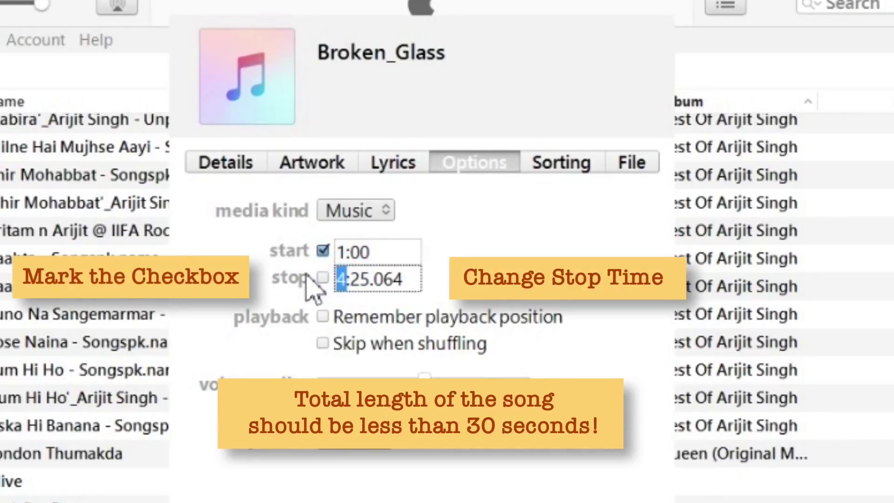
{"action": "type", "text": "1"}
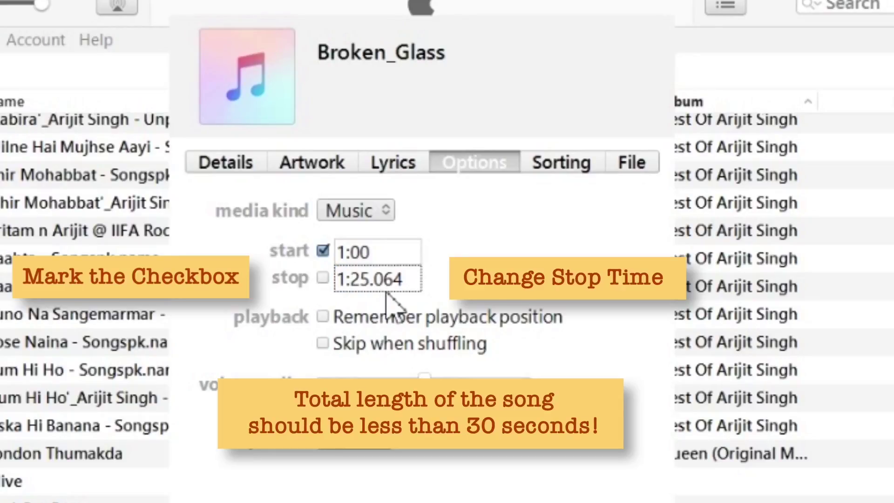
{"action": "left_click_drag", "start_coordinate": [386, 284], "coordinate": [404, 282]}
{"action": "key", "text": "BackSpace"}
{"action": "left_click", "coordinate": [323, 279]}
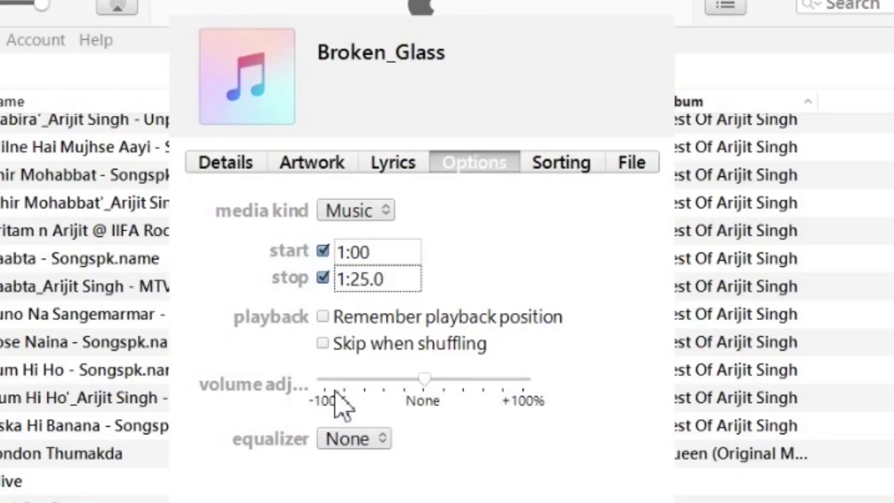
{"action": "left_click", "coordinate": [517, 275]}
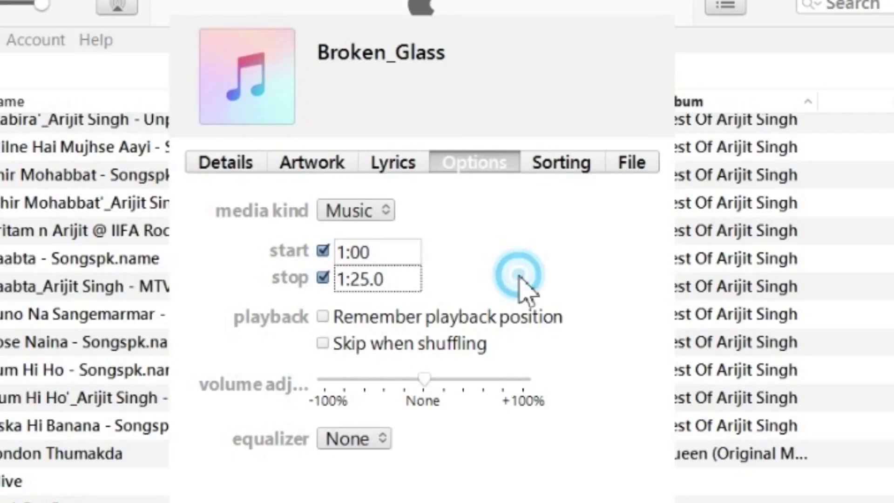
{"action": "left_click", "coordinate": [395, 250]}
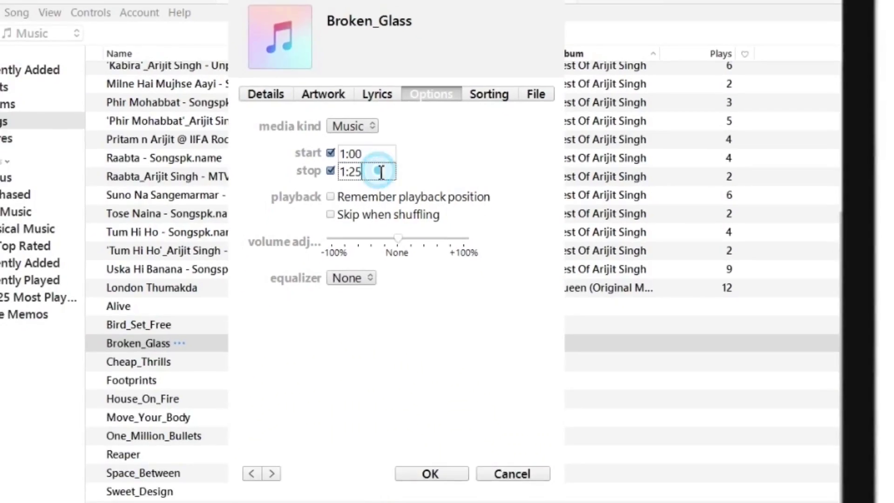
{"action": "left_click", "coordinate": [381, 279]}
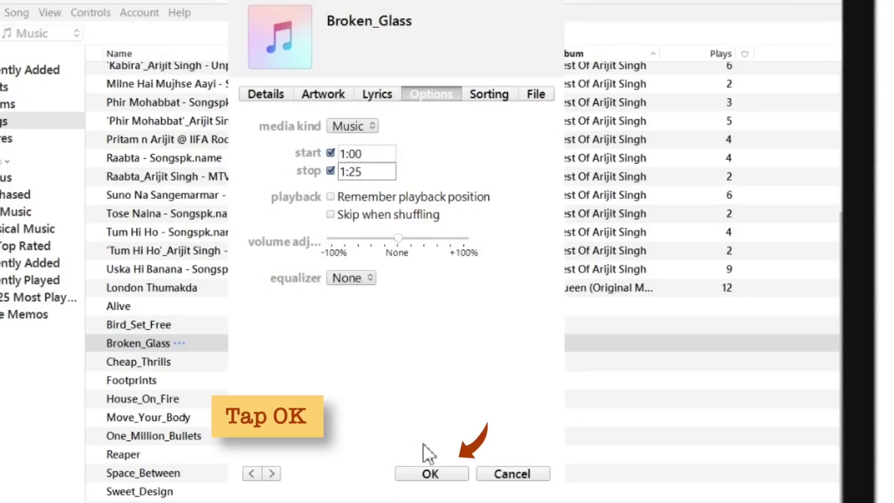
Step: Save the 1:00–1:25 trim and create a 0:25 AAC version of Broken_Glass
{"action": "left_click", "coordinate": [452, 470]}
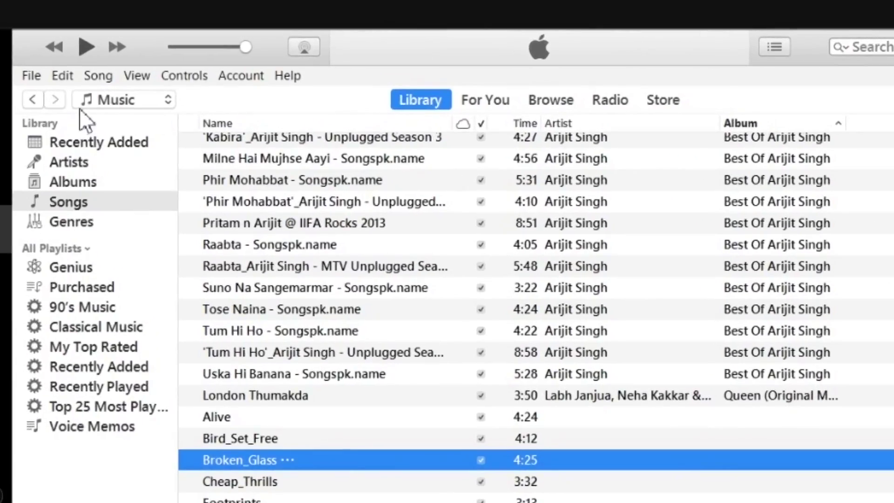
{"action": "left_click", "coordinate": [37, 75]}
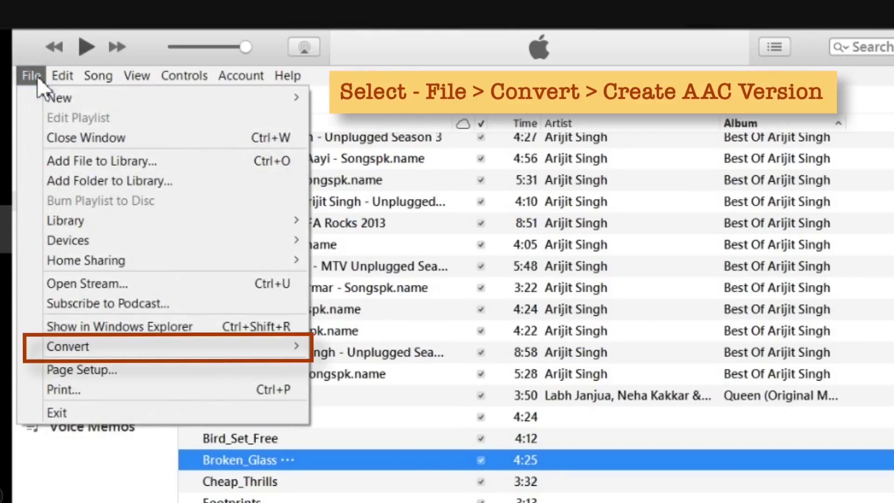
{"action": "mouse_move", "coordinate": [233, 357]}
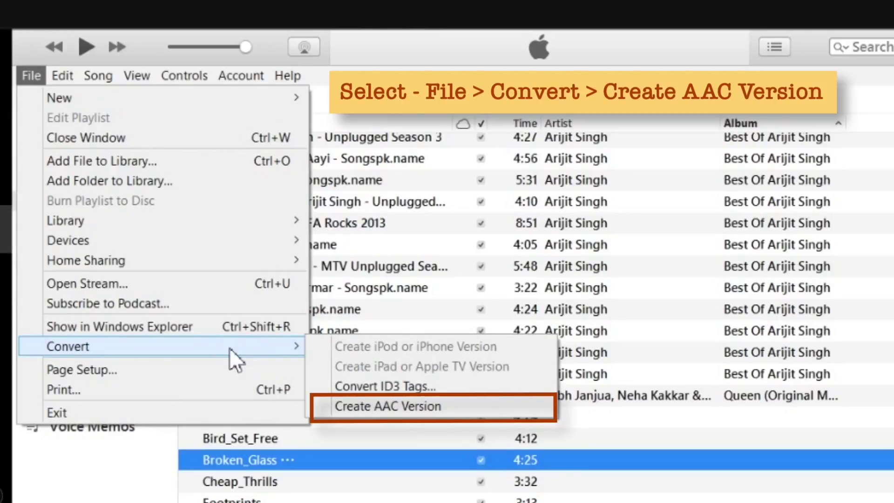
{"action": "left_click", "coordinate": [483, 408]}
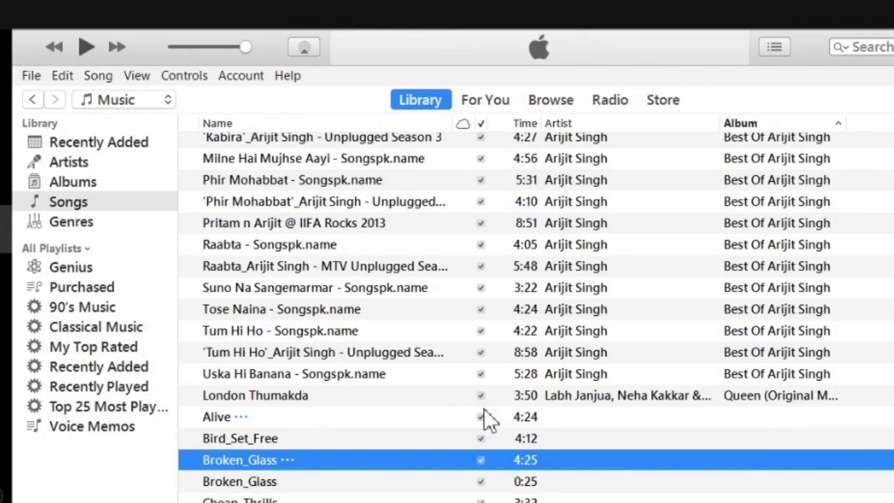
Step: Drag the 0:25 Broken_Glass copy out of iTunes onto the desktop as Broken_Glass.m4a
{"action": "left_click", "coordinate": [445, 481]}
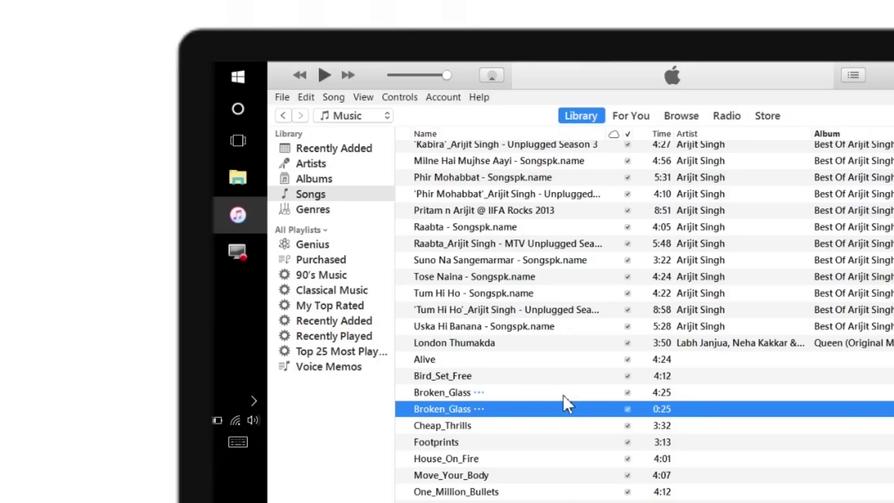
{"action": "left_click_drag", "start_coordinate": [465, 74], "coordinate": [639, 89]}
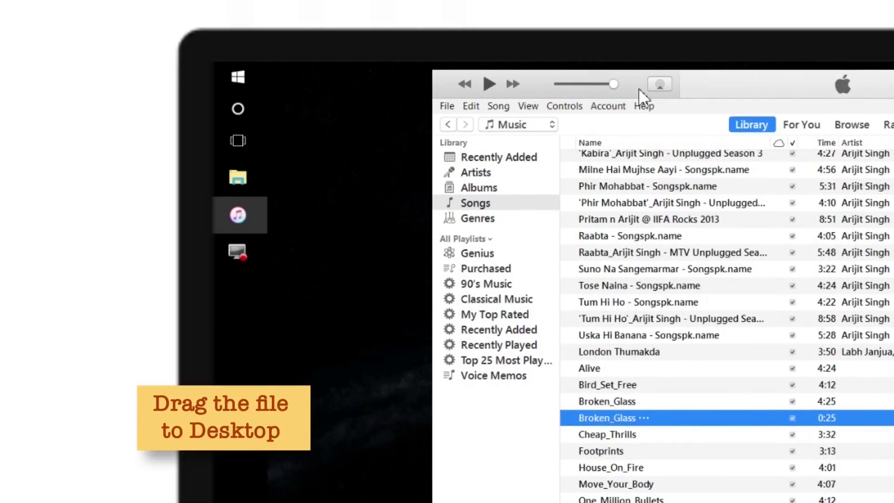
{"action": "left_click_drag", "start_coordinate": [669, 424], "coordinate": [381, 369]}
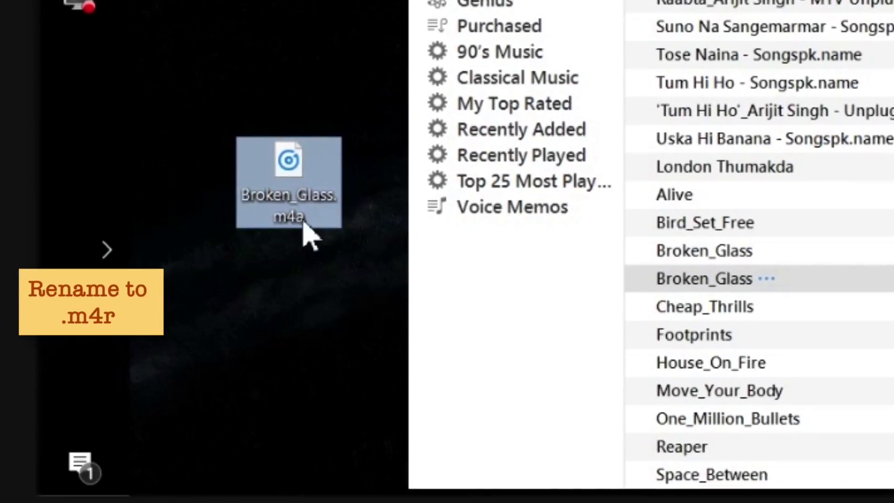
Step: Rename the desktop file Broken_Glass.m4a to Broken_Glass.m4r, confirming the extension change
{"action": "right_click", "coordinate": [305, 225]}
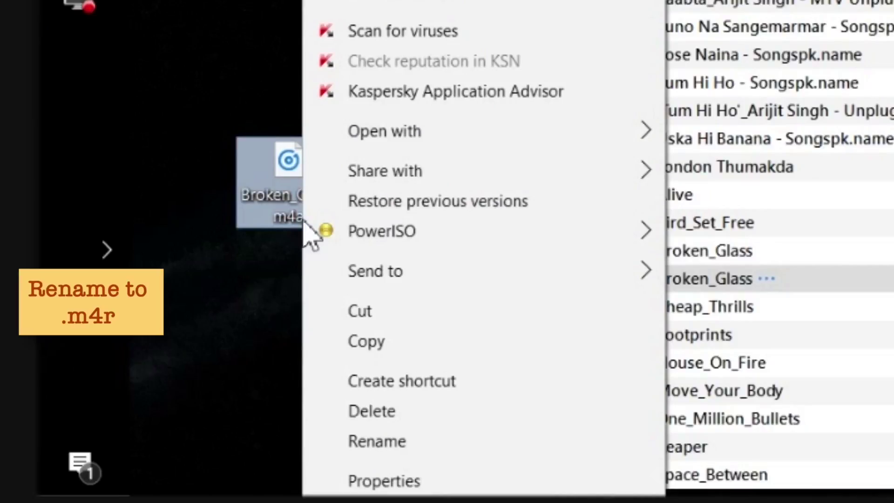
{"action": "left_click", "coordinate": [474, 440]}
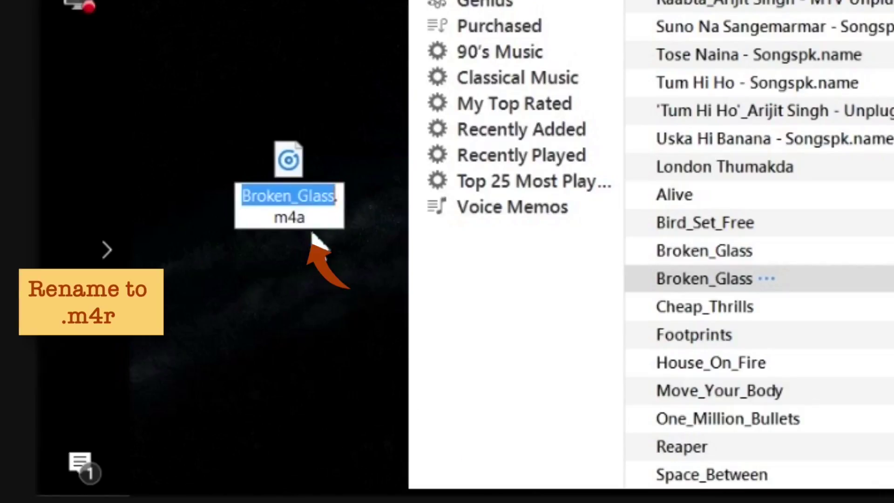
{"action": "left_click_drag", "start_coordinate": [301, 217], "coordinate": [334, 217]}
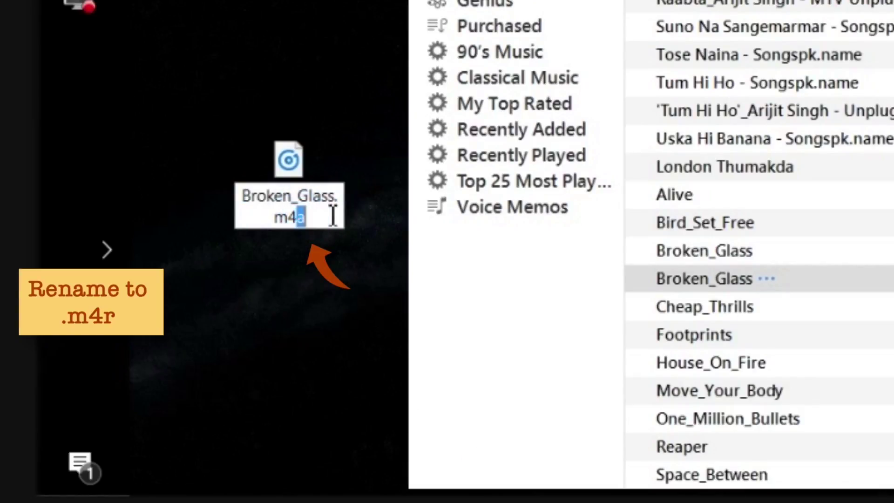
{"action": "type", "text": "r"}
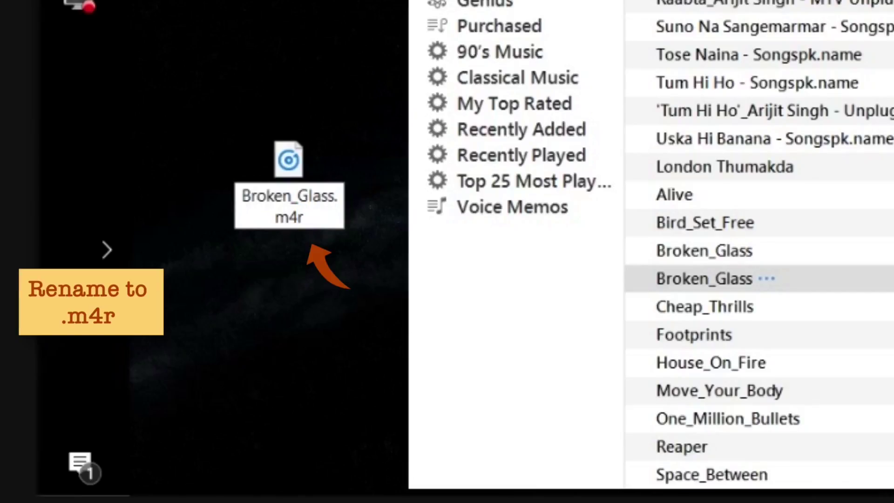
{"action": "left_click", "coordinate": [325, 257]}
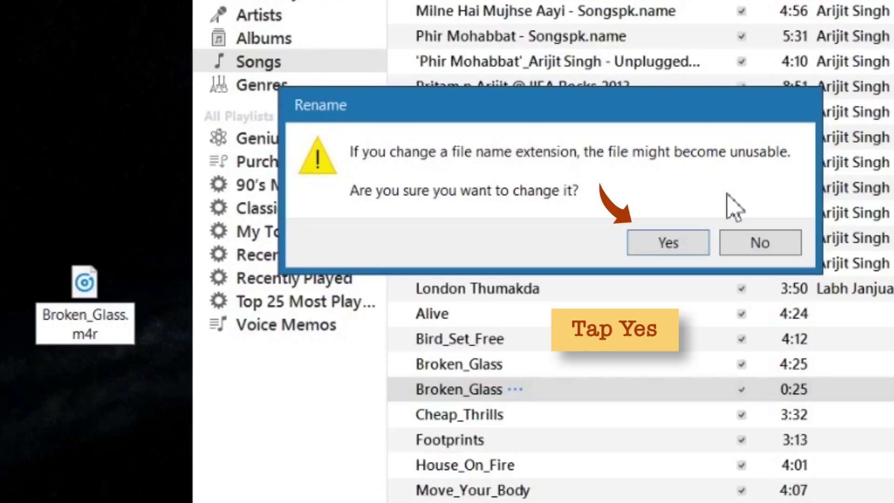
{"action": "left_click", "coordinate": [700, 247]}
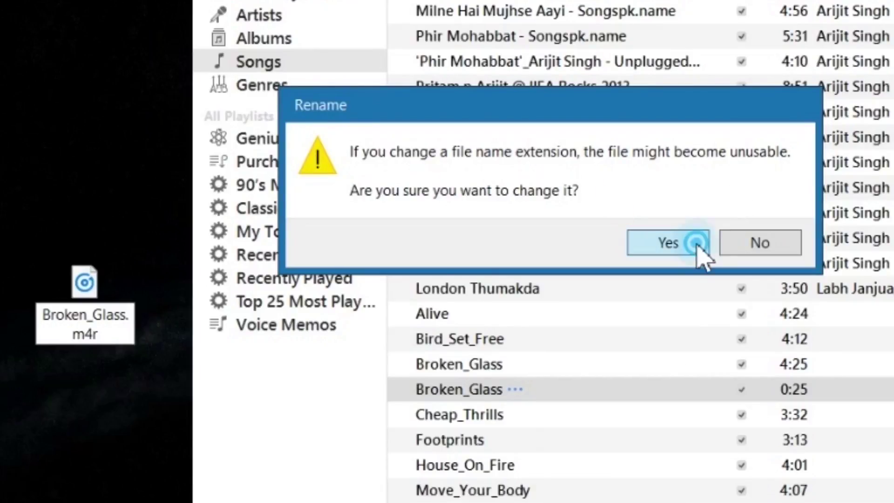
{"action": "left_click_drag", "start_coordinate": [116, 368], "coordinate": [91, 421]}
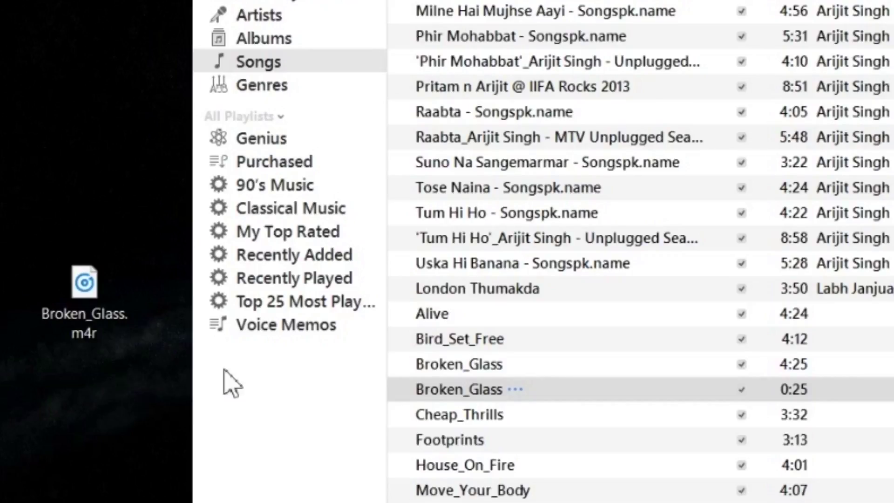
Step: Delete the 0:25 Broken_Glass AAC copy from the library and recycle its file
{"action": "left_click", "coordinate": [598, 391]}
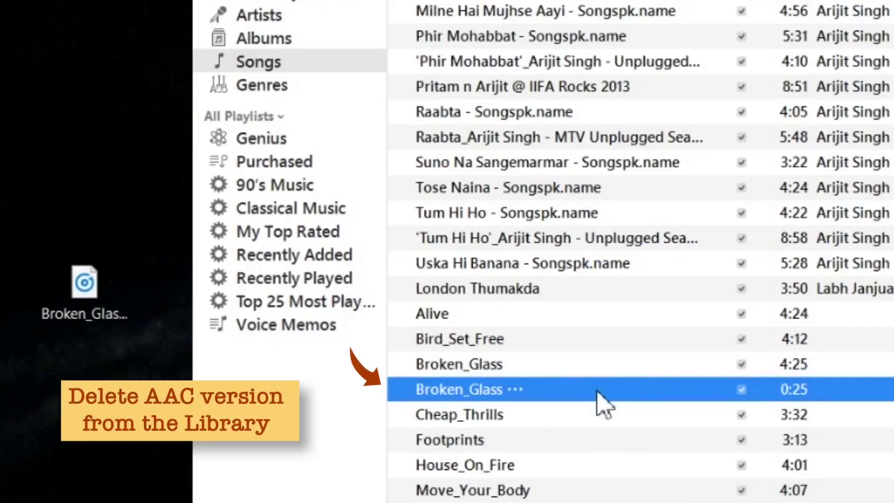
{"action": "right_click", "coordinate": [636, 396]}
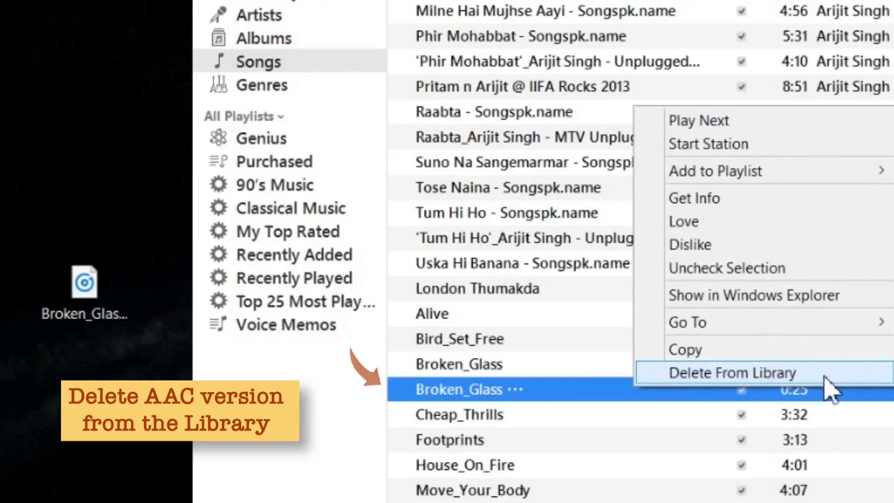
{"action": "left_click", "coordinate": [825, 378]}
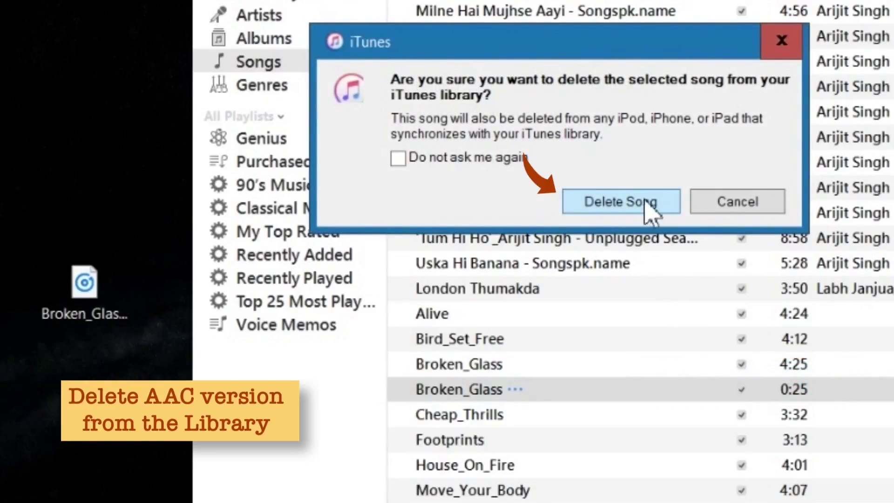
{"action": "left_click", "coordinate": [665, 209]}
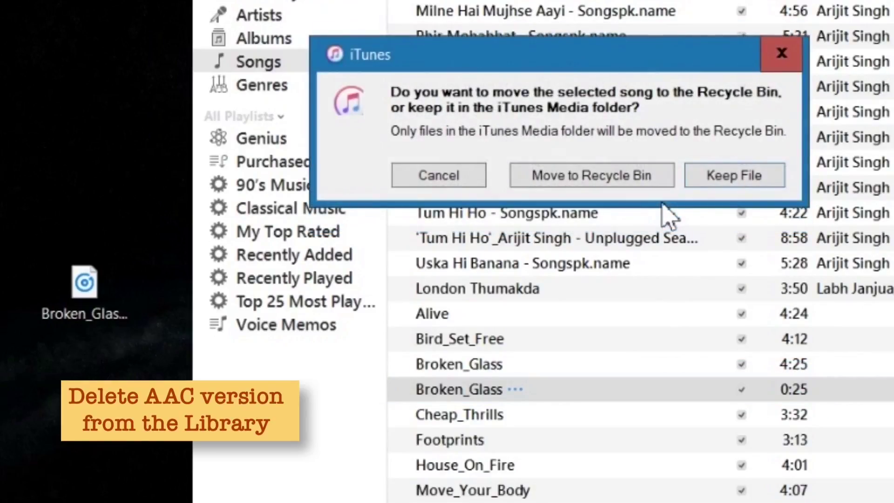
{"action": "left_click", "coordinate": [656, 176]}
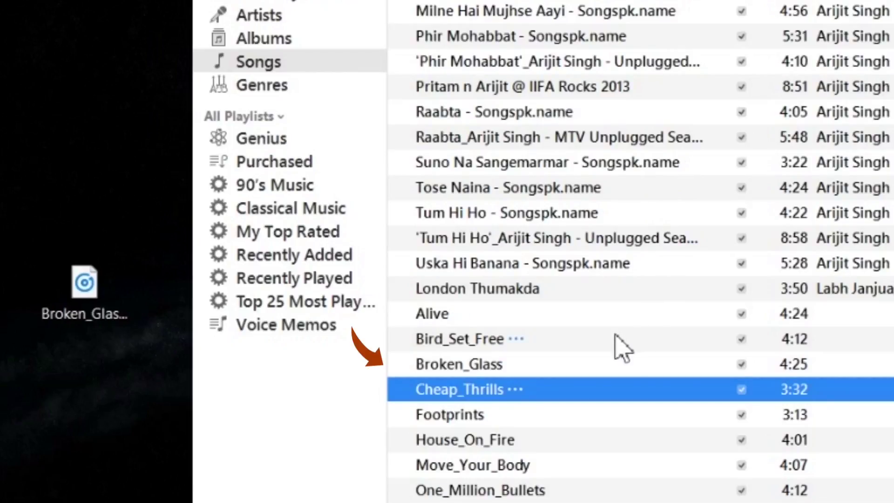
Step: Untick the start and stop times in the 4:25 Broken_Glass song's Options and save
{"action": "left_click", "coordinate": [573, 368]}
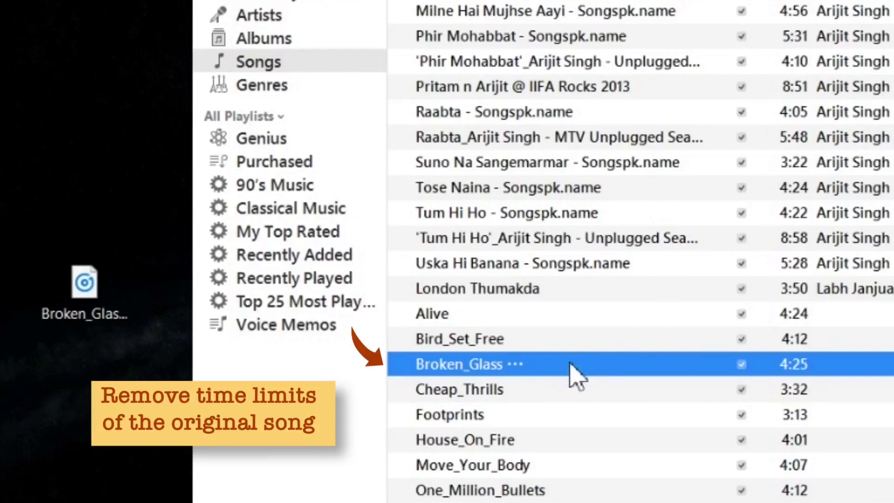
{"action": "right_click", "coordinate": [573, 368]}
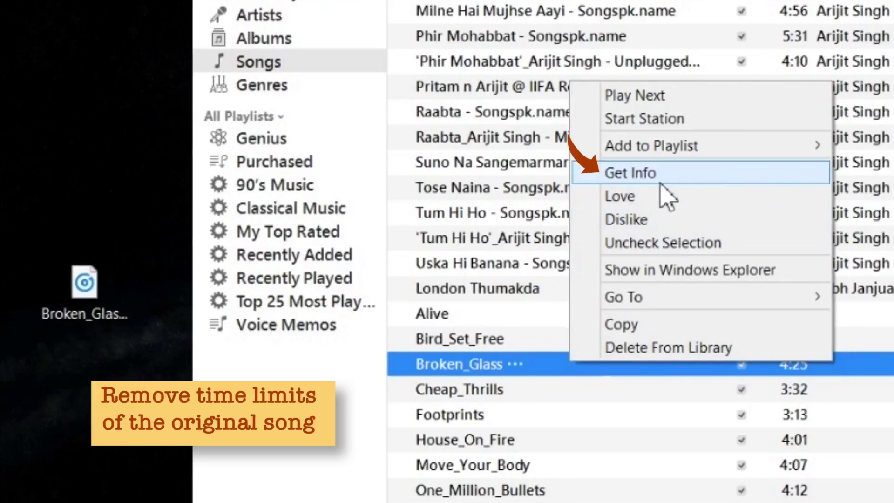
{"action": "left_click", "coordinate": [685, 172]}
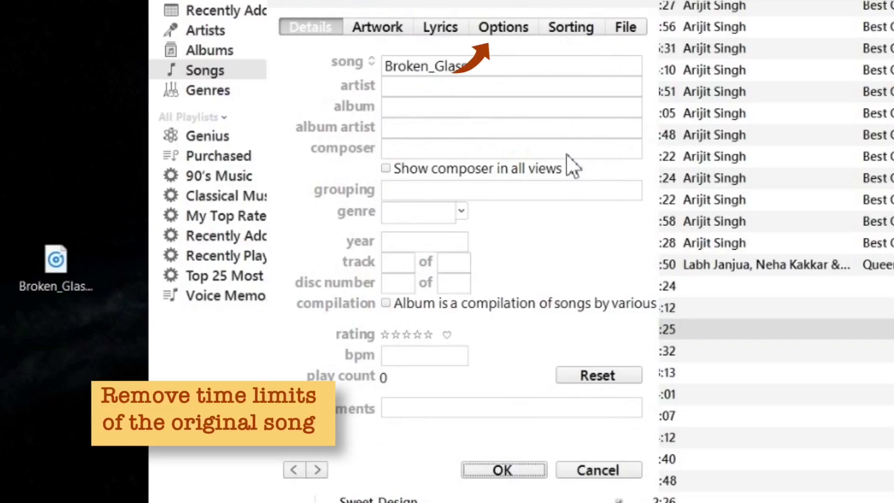
{"action": "left_click", "coordinate": [532, 24]}
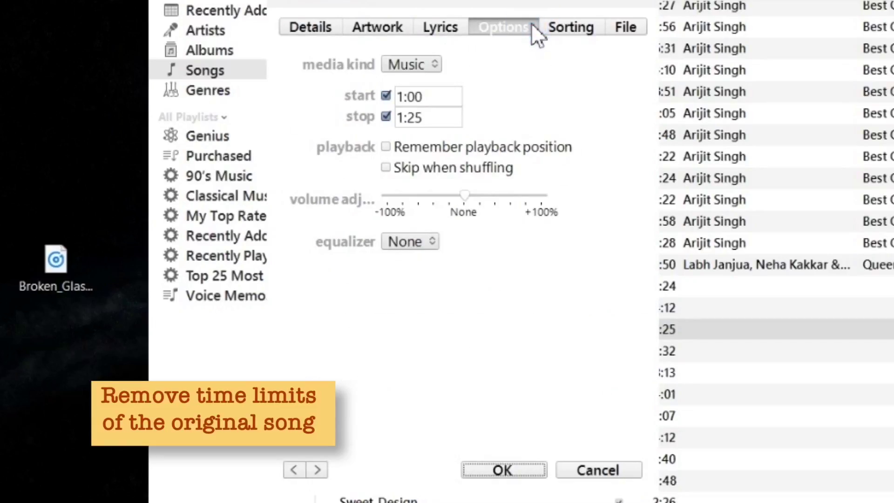
{"action": "left_click", "coordinate": [386, 96]}
{"action": "left_click", "coordinate": [386, 117]}
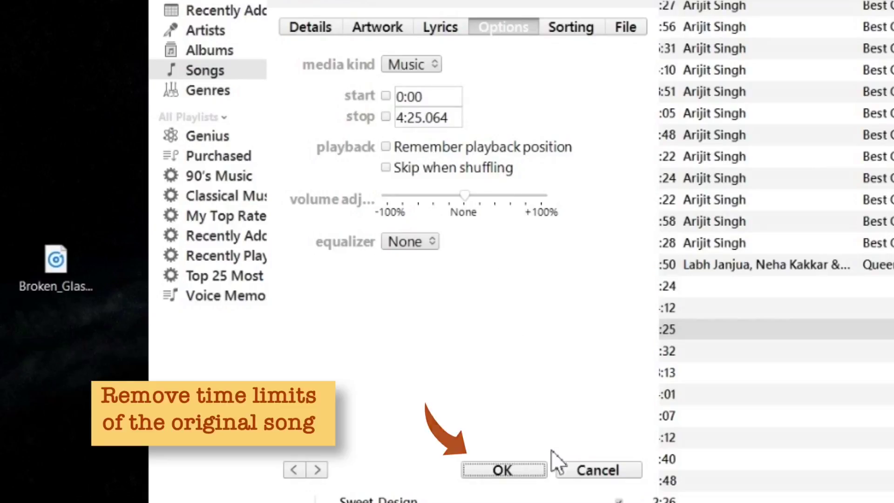
{"action": "left_click", "coordinate": [537, 471]}
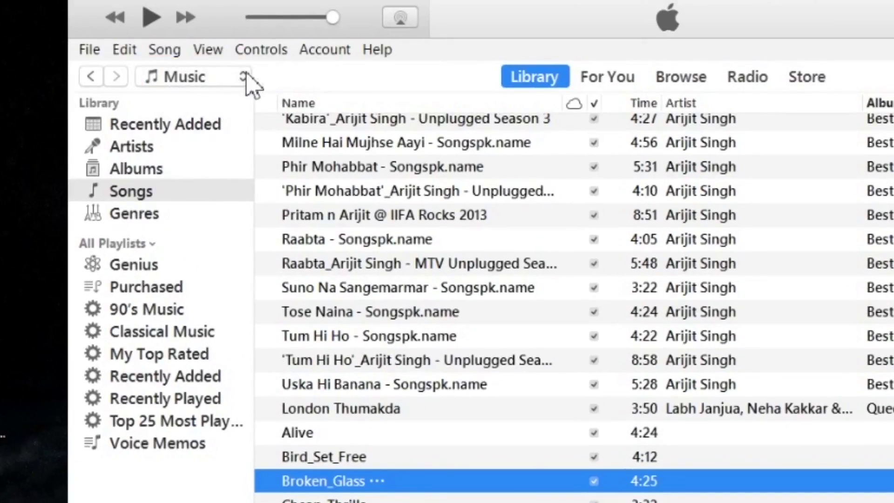
Step: Add Tones to the media kind menu via Edit Menu, then switch the library to Tones
{"action": "left_click", "coordinate": [243, 78]}
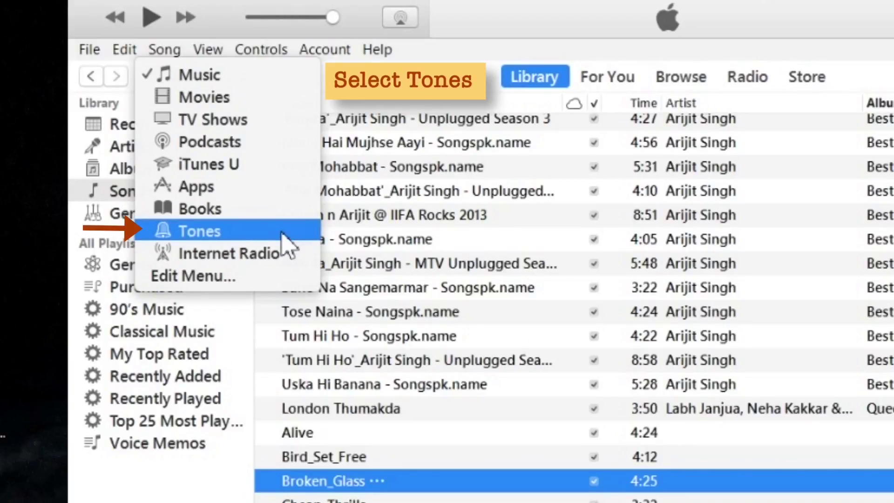
{"action": "left_click", "coordinate": [265, 278]}
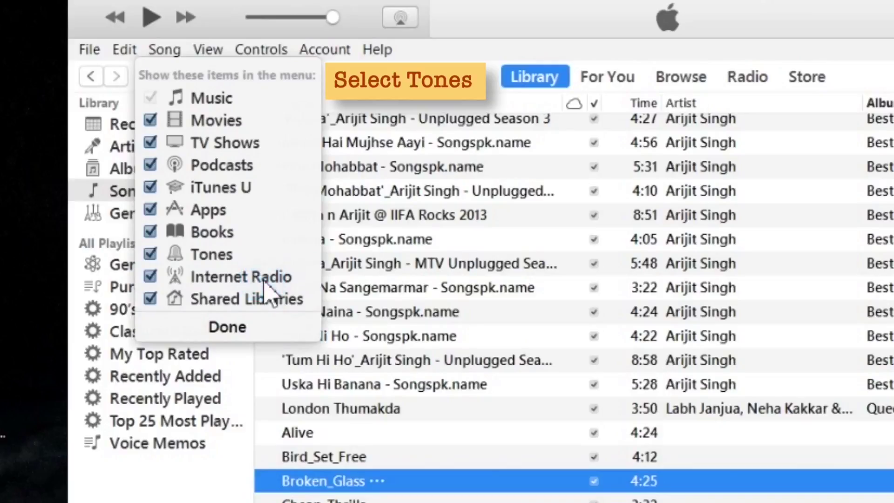
{"action": "left_click", "coordinate": [150, 254]}
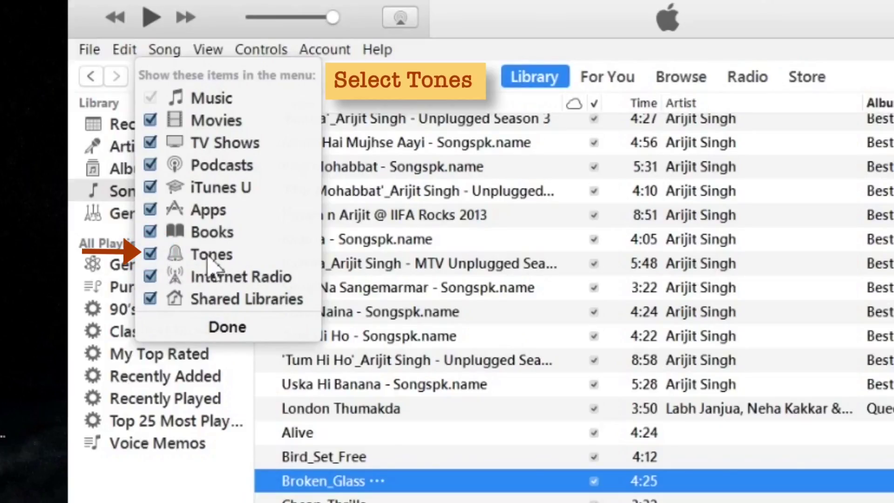
{"action": "left_click", "coordinate": [226, 328]}
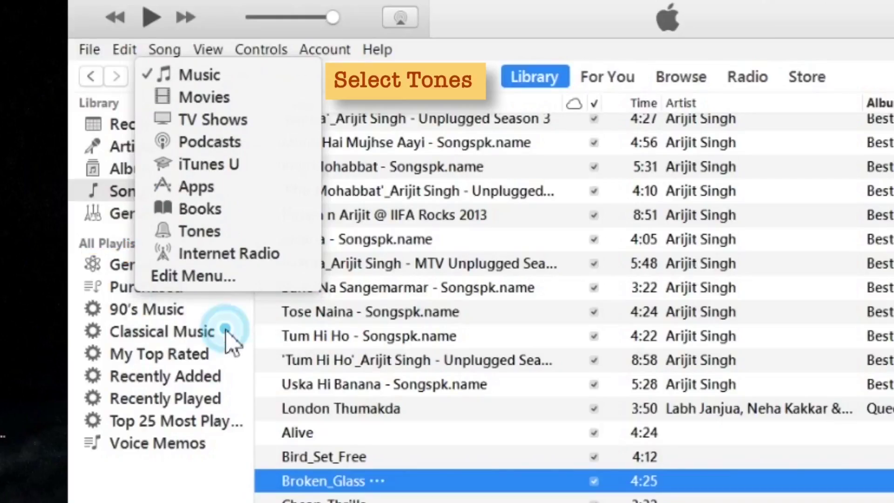
{"action": "left_click", "coordinate": [246, 232]}
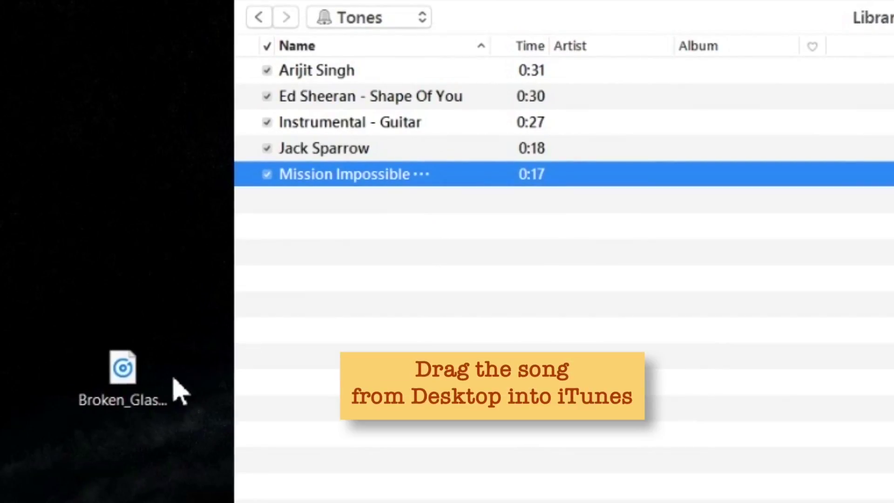
Step: Drag Broken_Glass from the desktop into the Tones list and select the new 0:25 tone
{"action": "left_click_drag", "start_coordinate": [137, 377], "coordinate": [334, 247]}
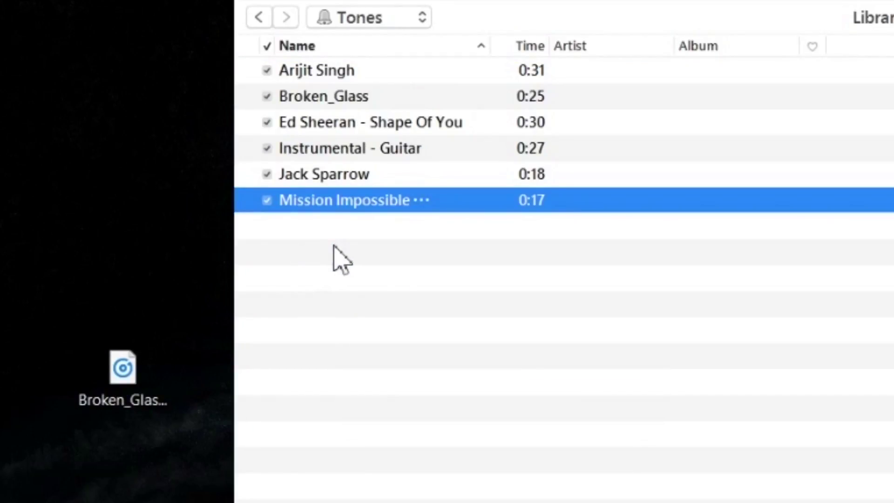
{"action": "left_click", "coordinate": [427, 93]}
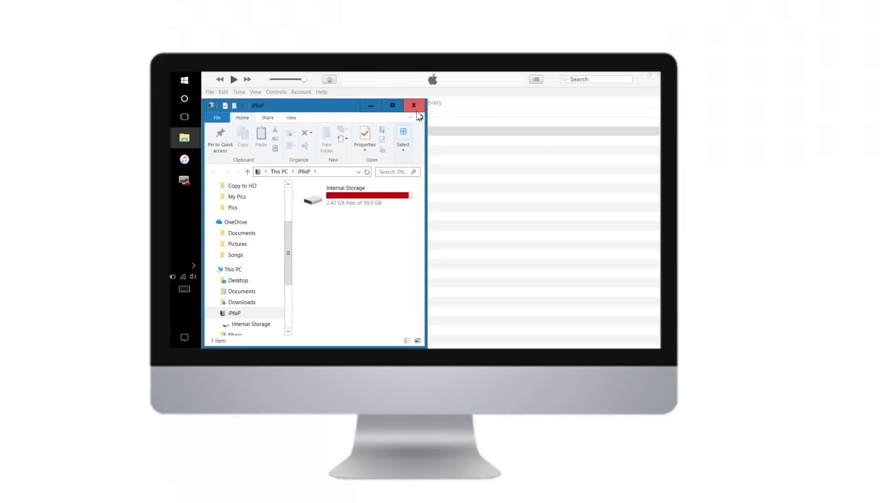
Step: Close the file browser, then on the iPhone's Tones page enable Sync Tones with Broken_Glass ticked (6 tones)
{"action": "left_click", "coordinate": [416, 108]}
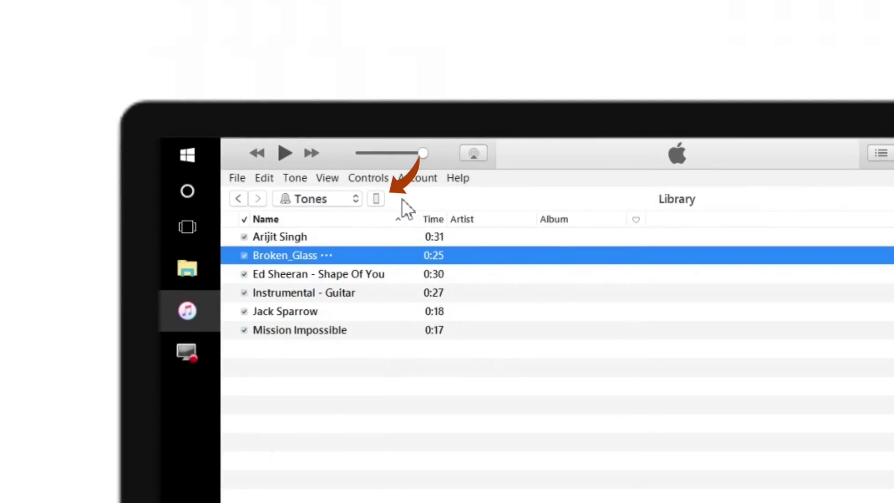
{"action": "left_click", "coordinate": [376, 199]}
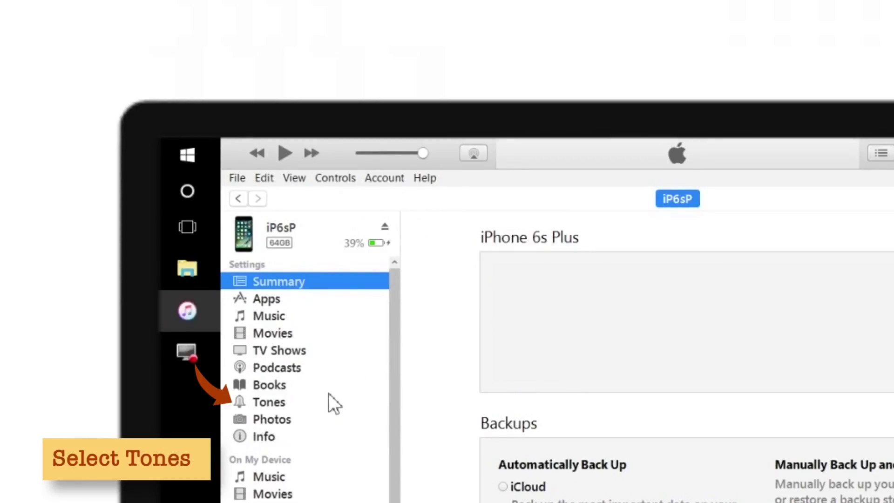
{"action": "left_click", "coordinate": [312, 404]}
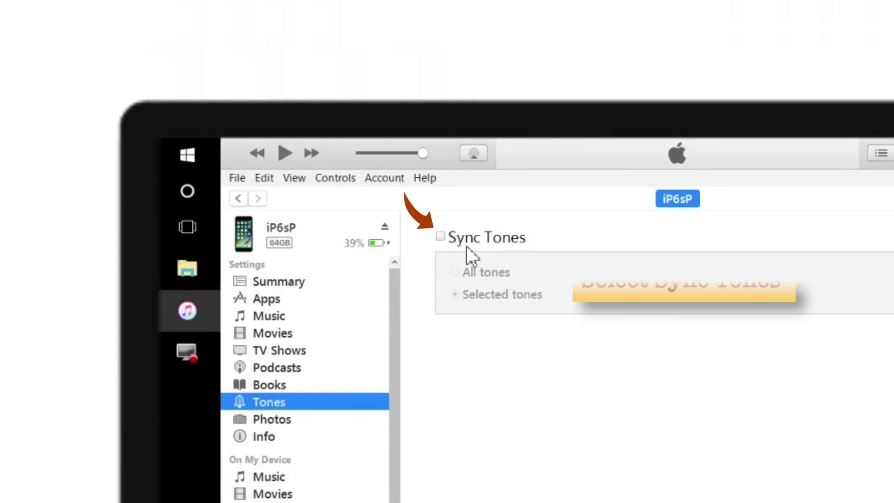
{"action": "left_click", "coordinate": [441, 237]}
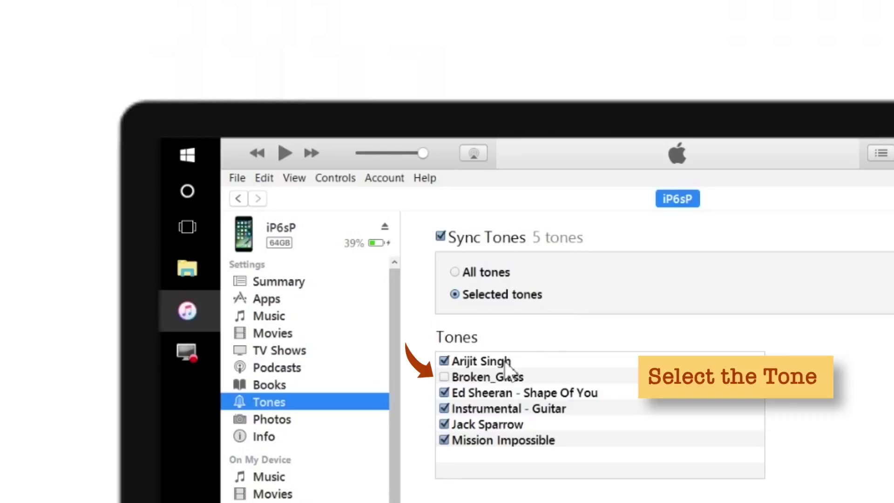
{"action": "left_click", "coordinate": [444, 378]}
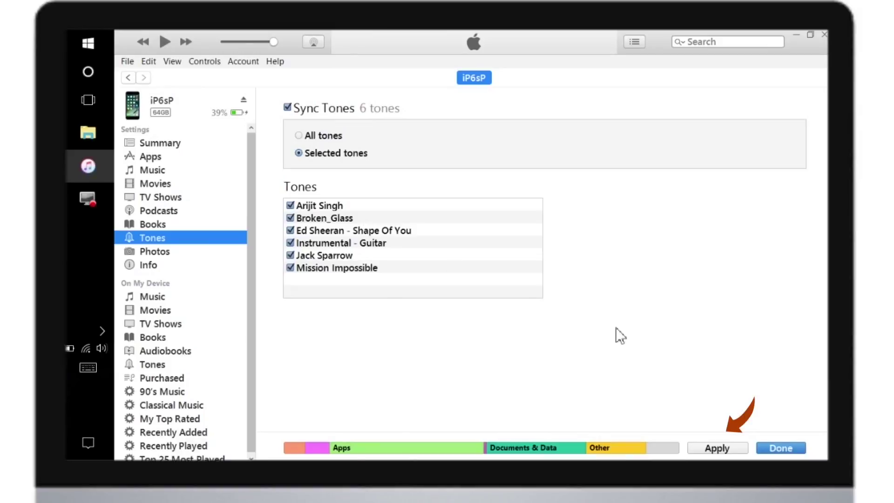
Step: Apply the tone sync to the iPhone, eject the phone, and exit iTunes via File > Exit
{"action": "left_click", "coordinate": [741, 449]}
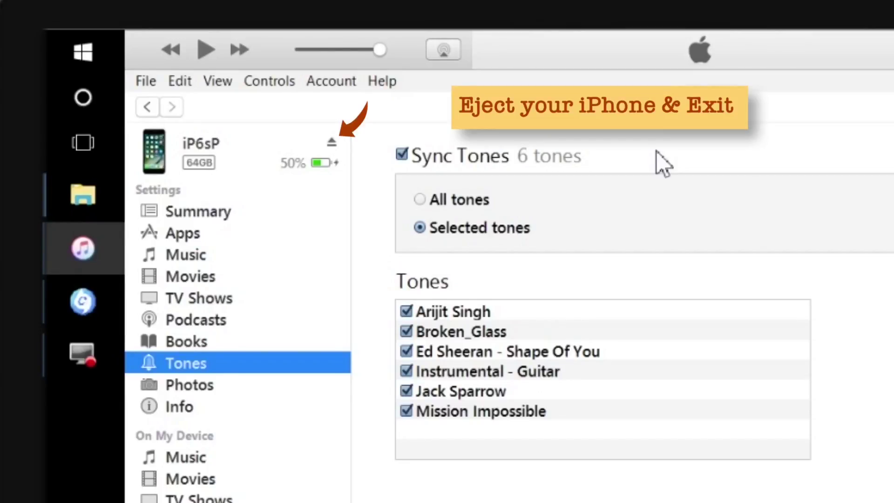
{"action": "left_click", "coordinate": [331, 141]}
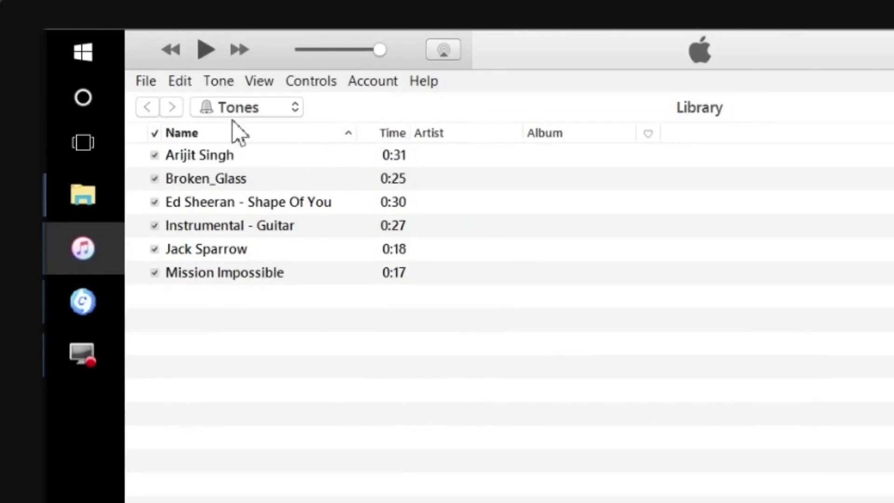
{"action": "left_click", "coordinate": [146, 82]}
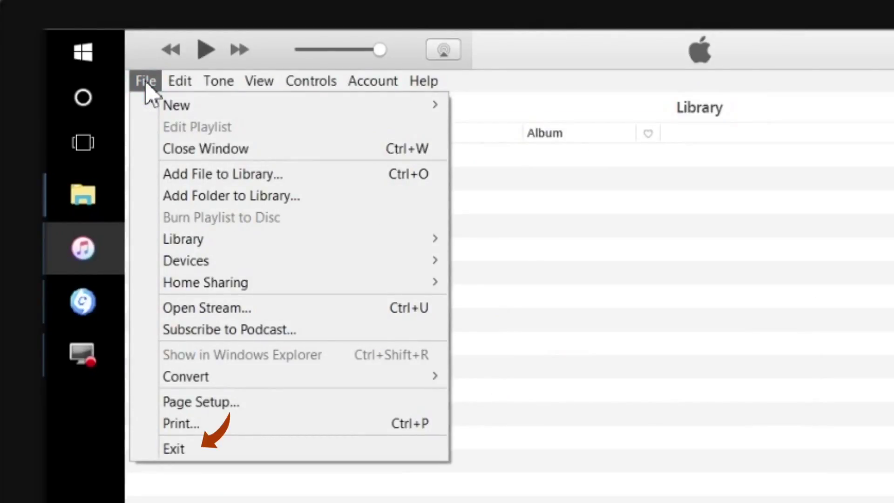
{"action": "left_click", "coordinate": [296, 450]}
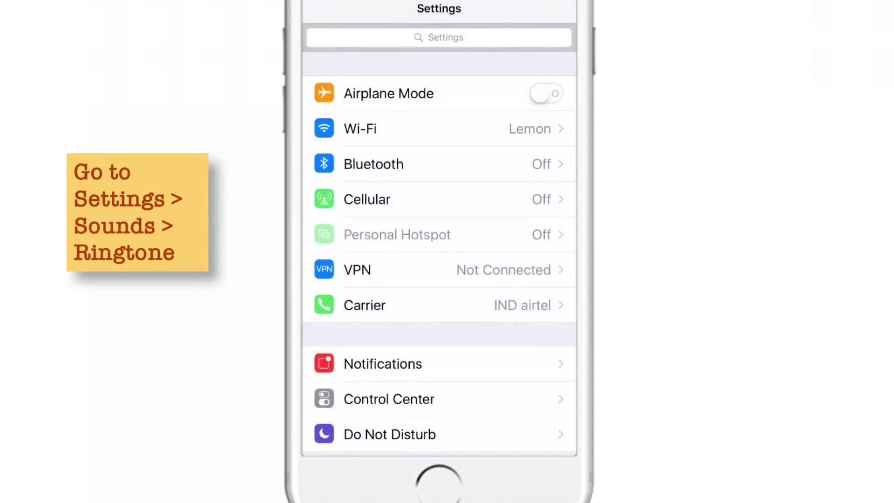
Step: In Settings > Sounds > Ringtone, choose Broken_Glass in place of Opening
{"action": "scroll", "coordinate": [440, 252], "scroll_direction": "down", "scroll_amount": 6}
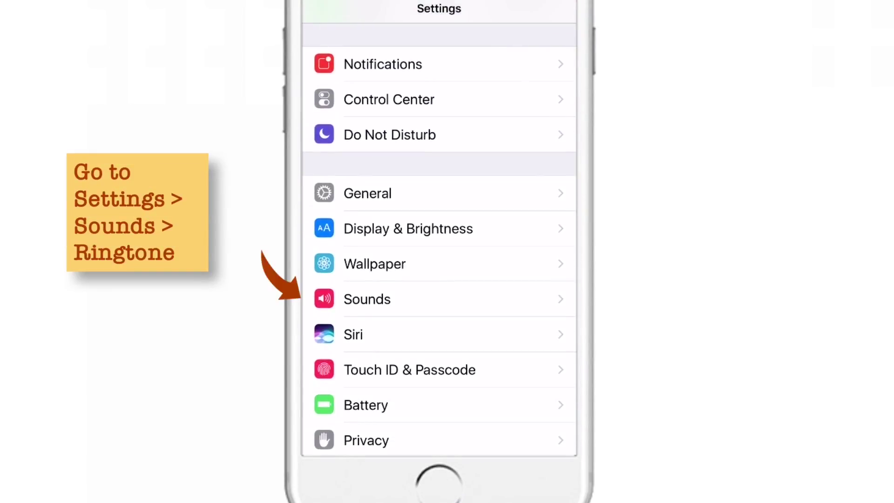
{"action": "left_click", "coordinate": [367, 299]}
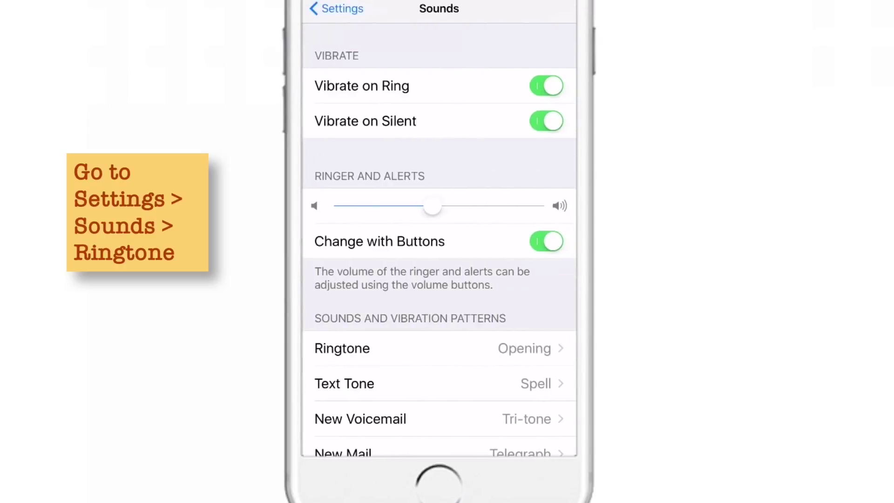
{"action": "scroll", "coordinate": [439, 238], "scroll_direction": "down", "scroll_amount": 6}
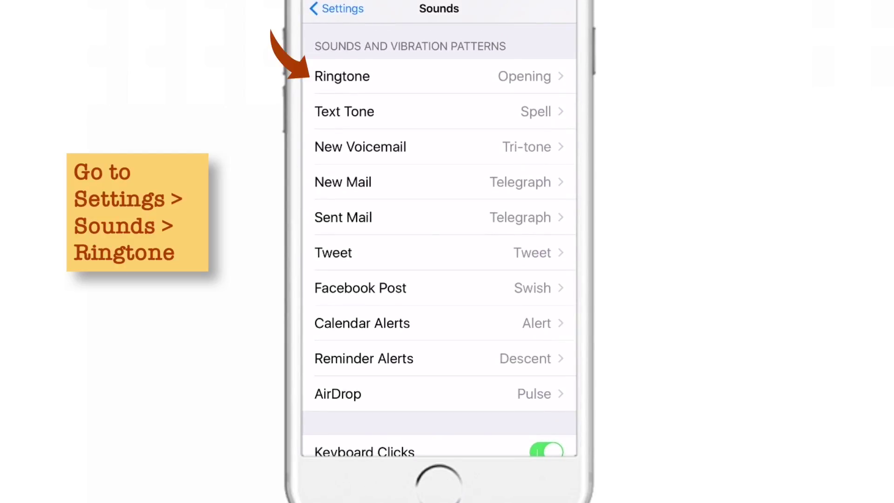
{"action": "left_click", "coordinate": [342, 76]}
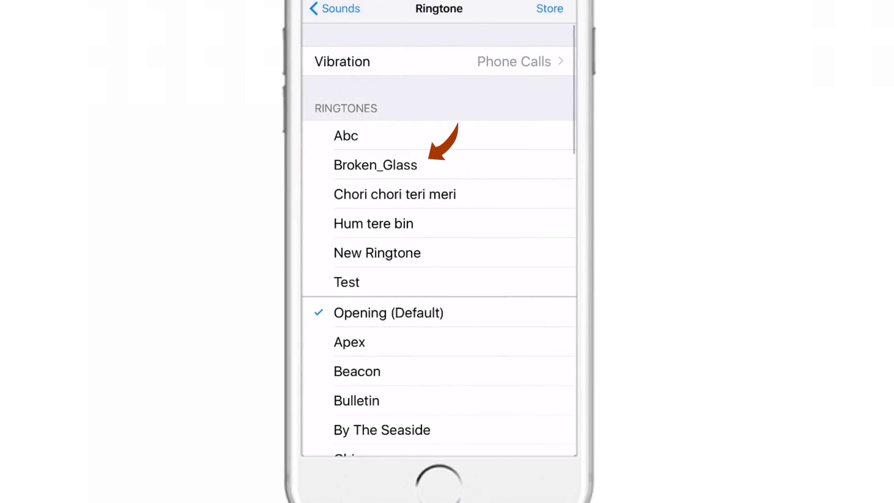
{"action": "left_click", "coordinate": [375, 165]}
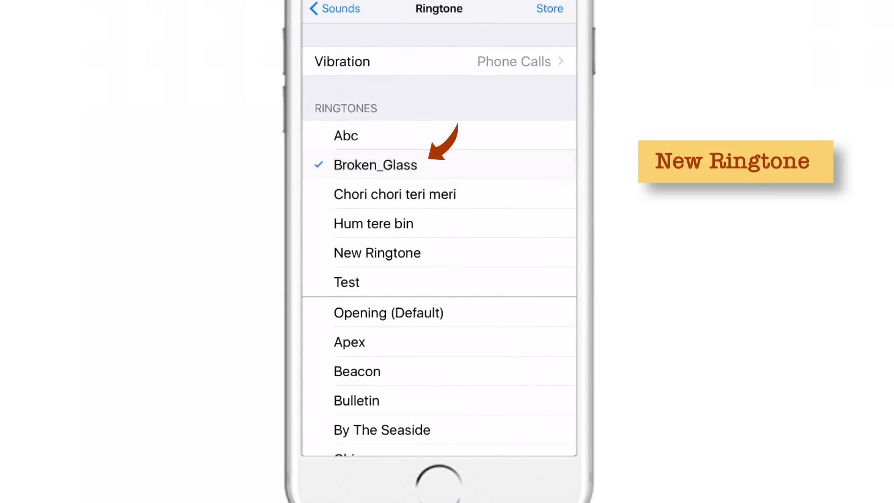